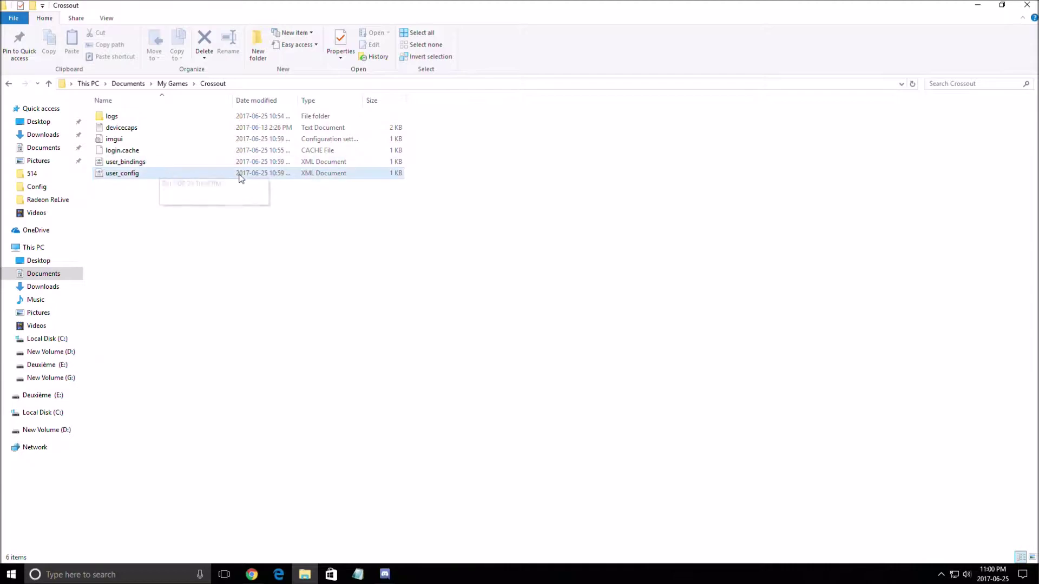
# Open the user_config file in the Crossout folder, examine its settings, close it and show the desktop
pyautogui.doubleClick(134, 173)
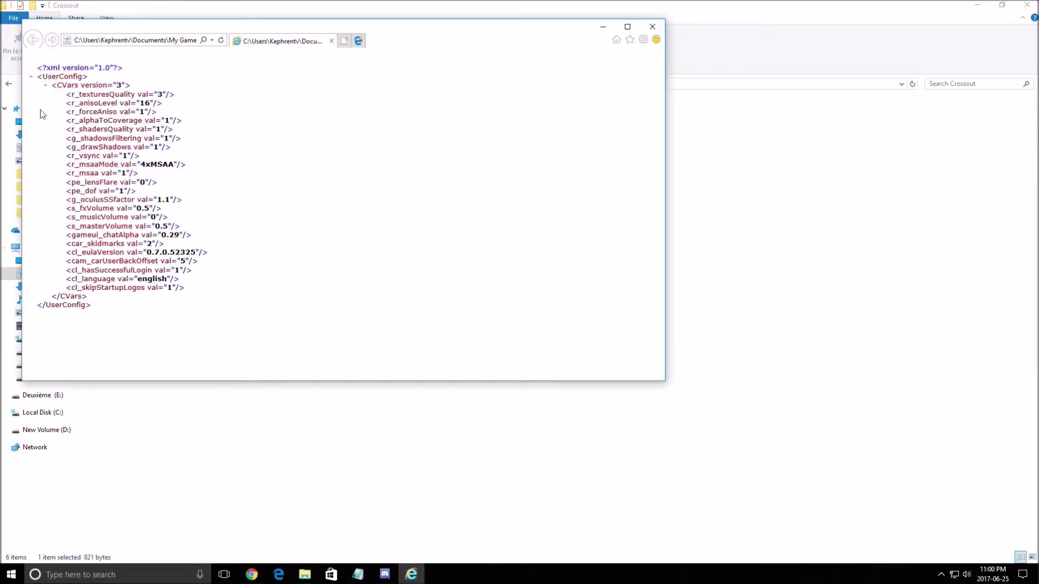
pyautogui.moveTo(79, 95); pyautogui.dragTo(229, 313)
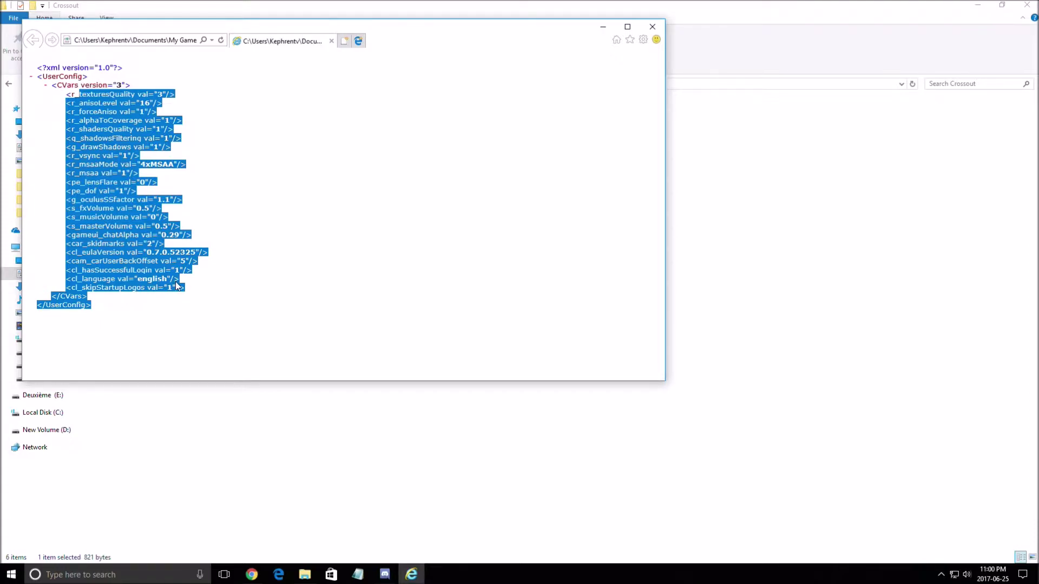
pyautogui.click(653, 30)
pyautogui.press('super+d')
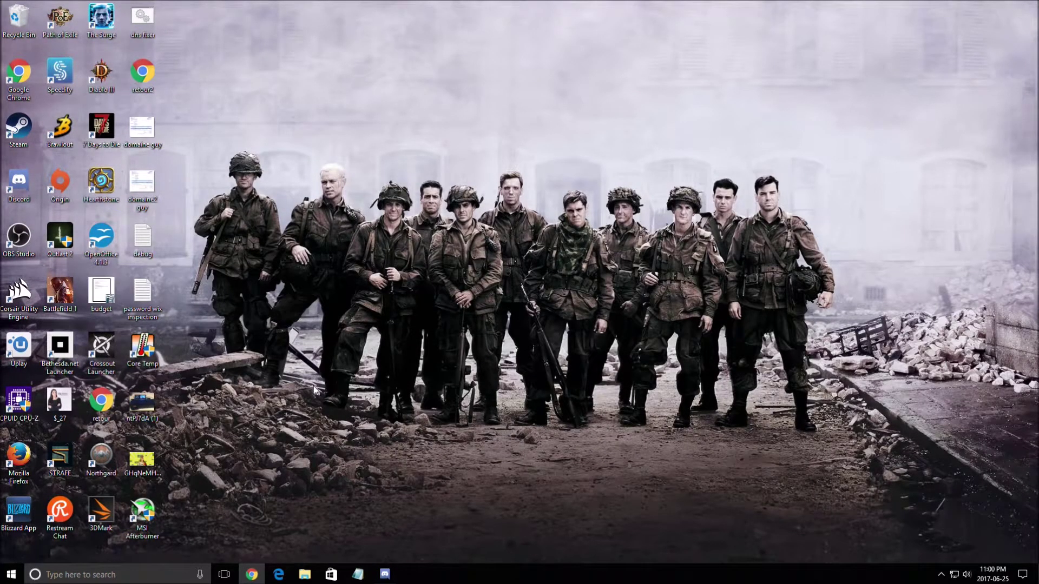
# Open the Crossout Launcher from the desktop, select DirectX 11 and start the game
pyautogui.doubleClick(101, 348)
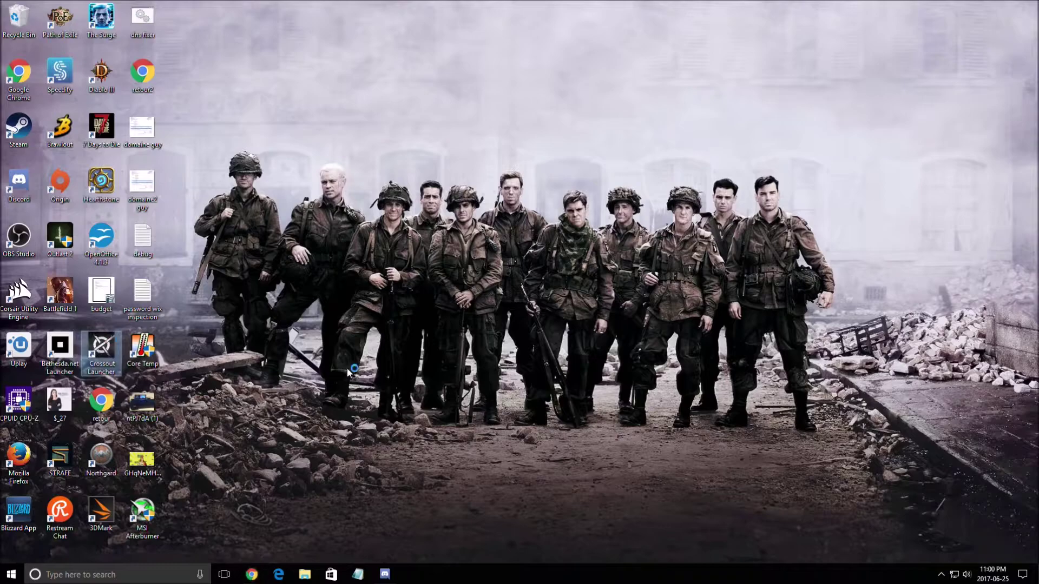
pyautogui.moveTo(540, 150); pyautogui.dragTo(482, 146)
pyautogui.click(529, 140)
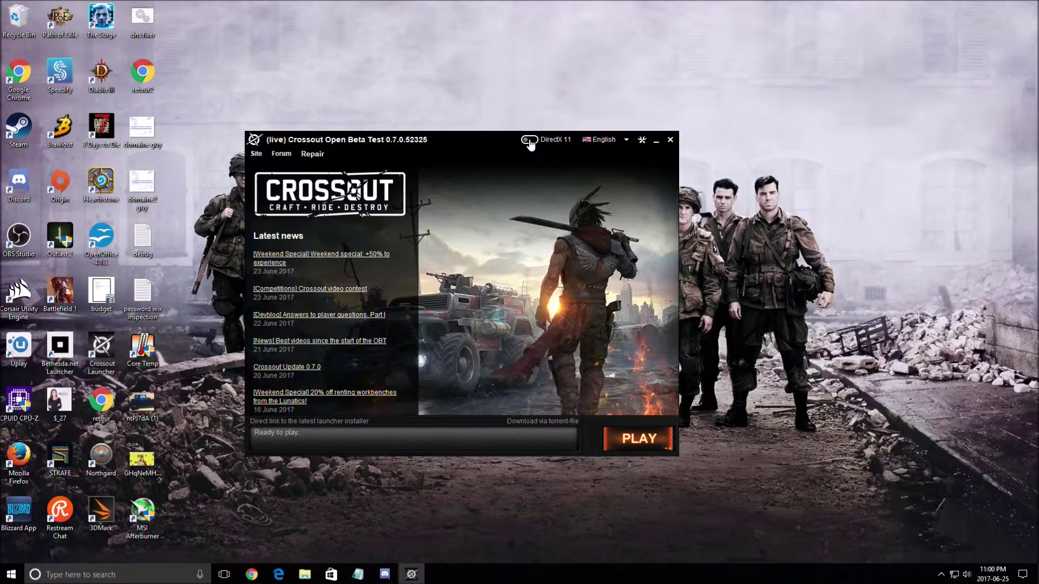
pyautogui.click(529, 140)
pyautogui.click(645, 446)
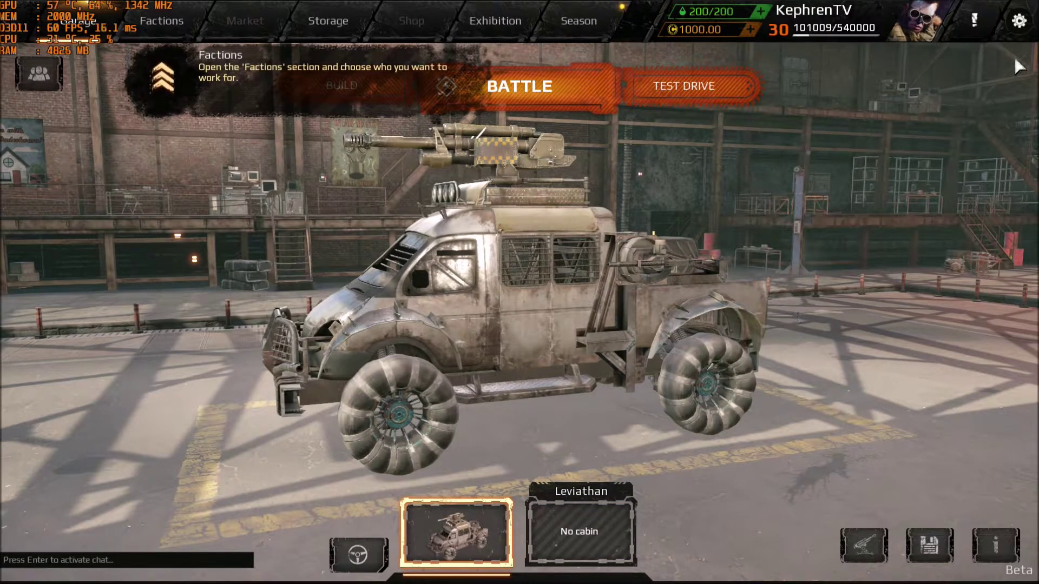
# Open the game's video settings from the garage
pyautogui.press('Escape')
pyautogui.click(478, 281)
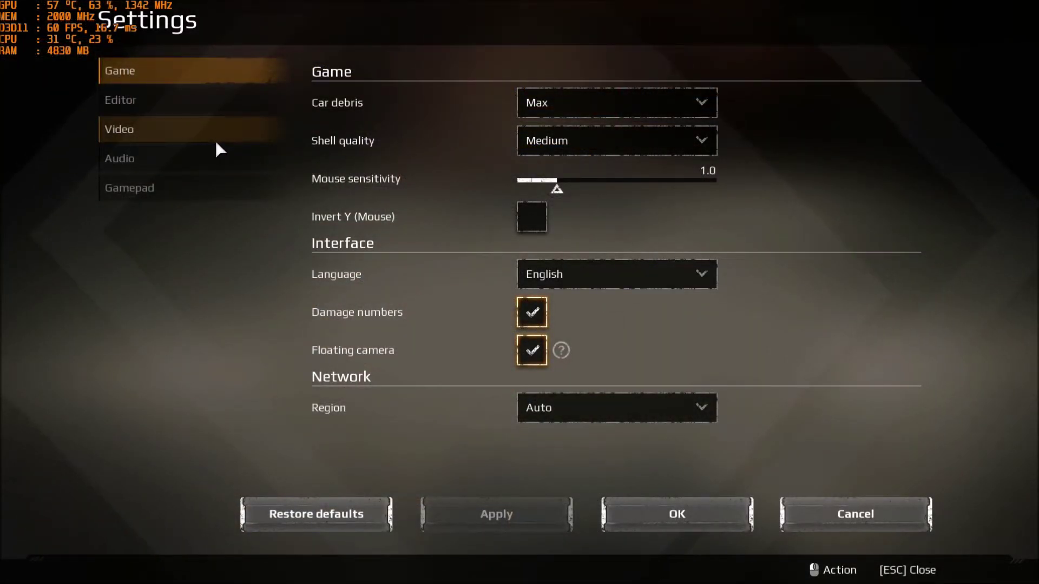
pyautogui.click(157, 128)
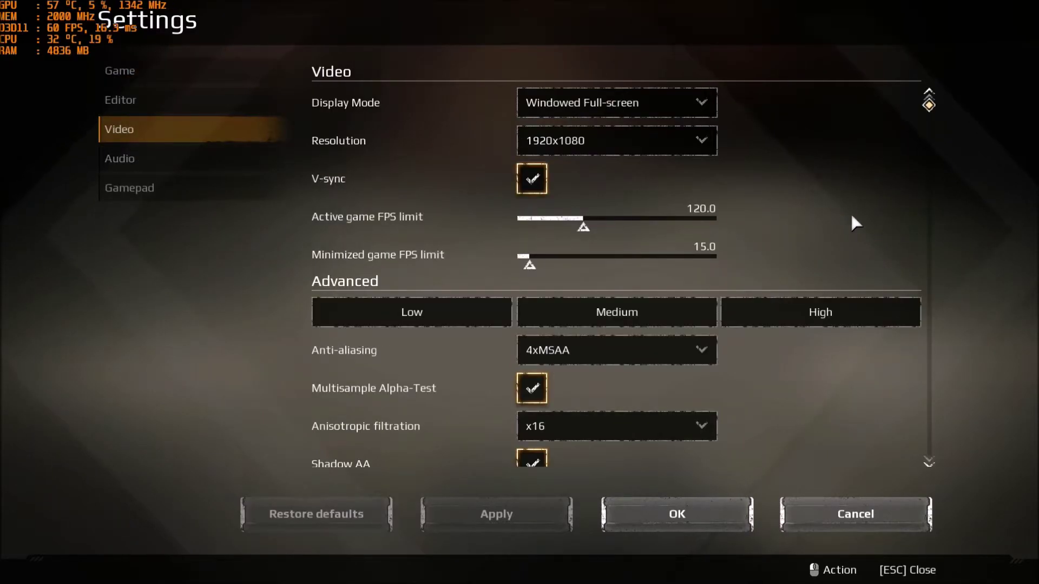
# Disable V-sync and set the active game FPS limit to 114
pyautogui.scroll(-1, 846, 211)
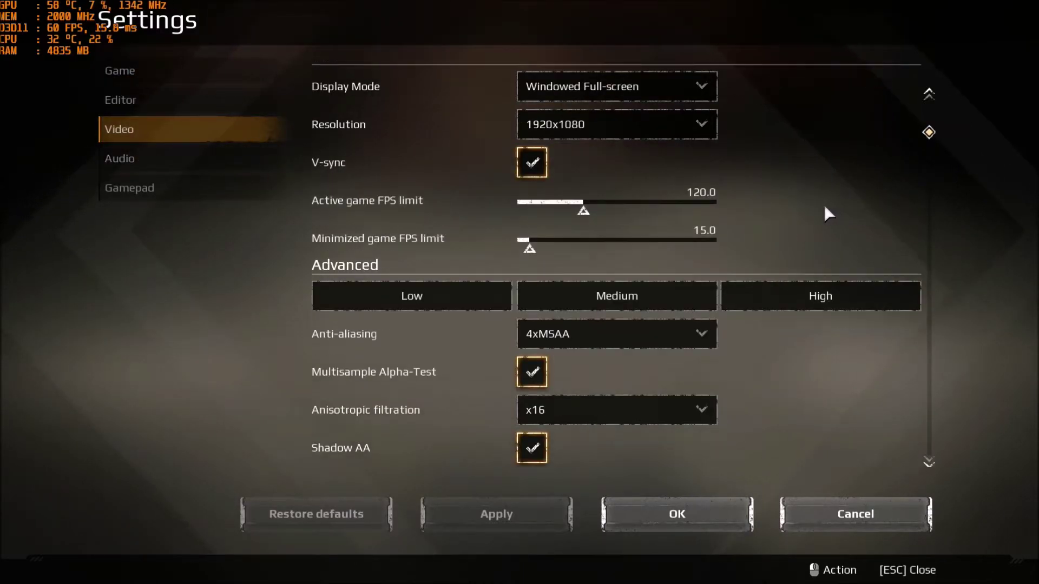
pyautogui.click(532, 165)
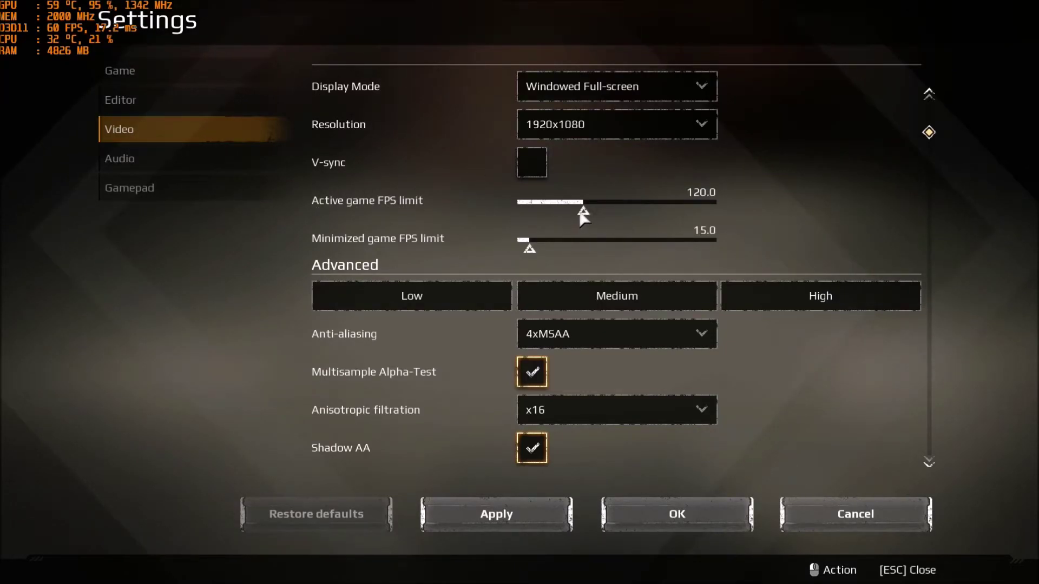
pyautogui.moveTo(582, 212); pyautogui.dragTo(544, 210)
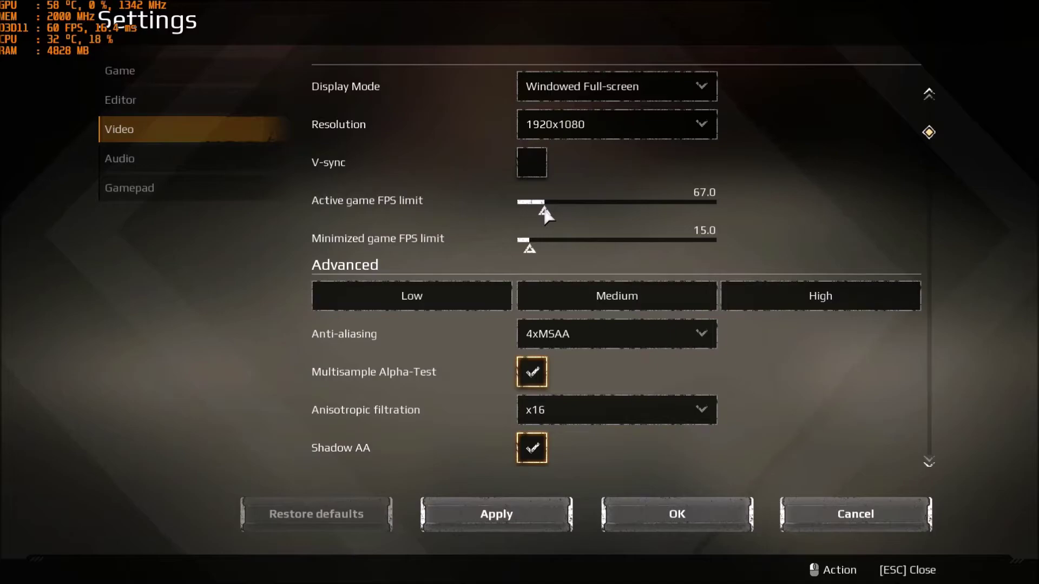
pyautogui.moveTo(545, 215); pyautogui.dragTo(553, 213)
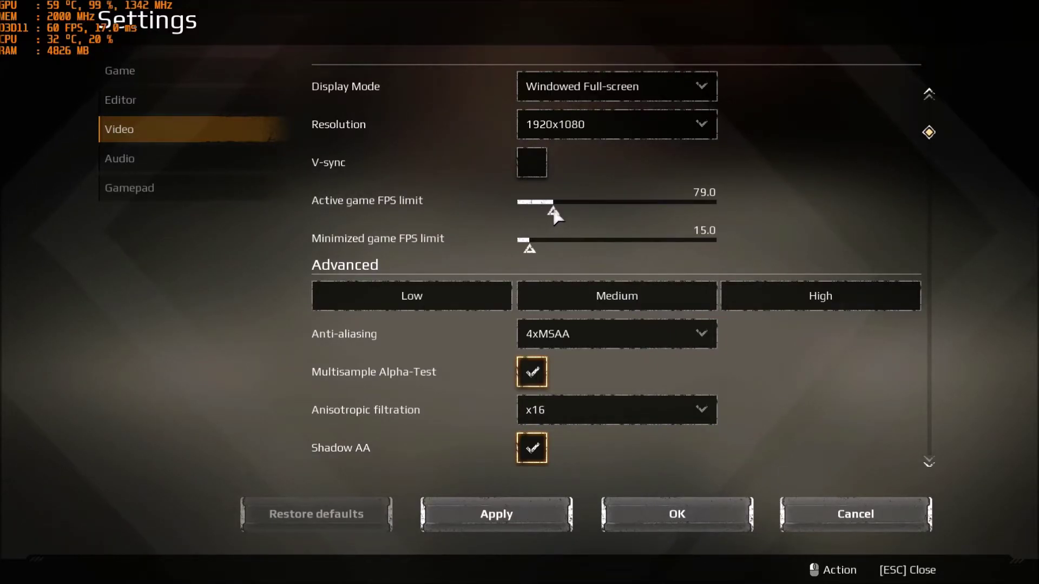
pyautogui.moveTo(553, 213); pyautogui.dragTo(578, 215)
# Set the shadow quality to Low and disable Shadow AA
pyautogui.scroll(-2, 730, 238)
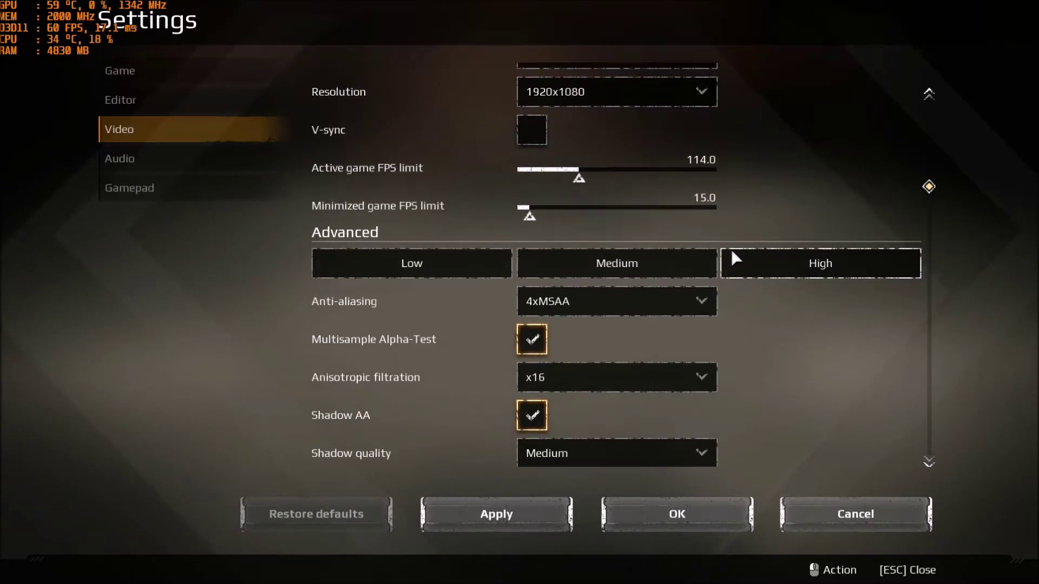
pyautogui.scroll(-1, 720, 260)
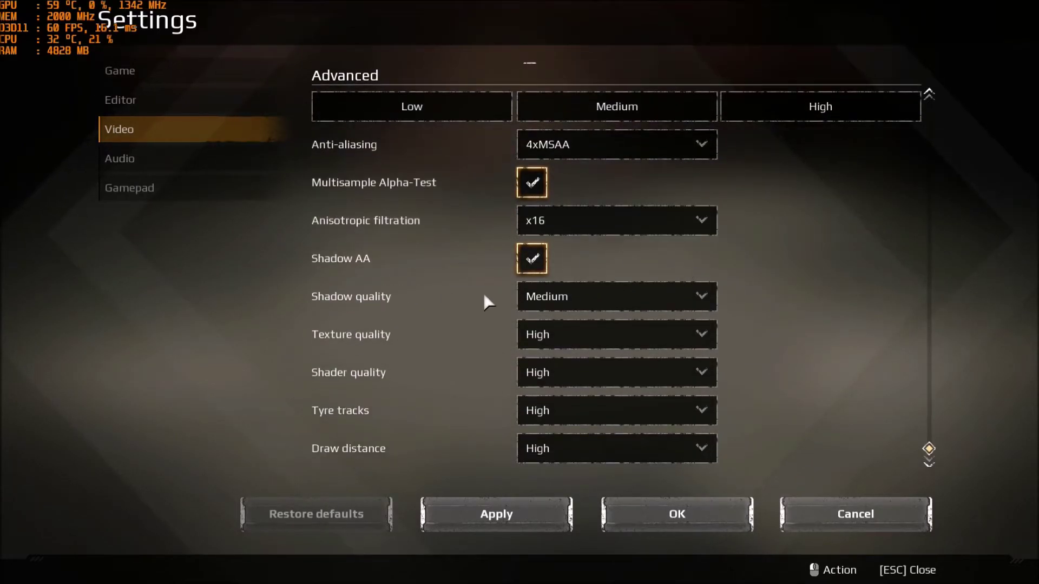
pyautogui.click(631, 312)
pyautogui.click(551, 322)
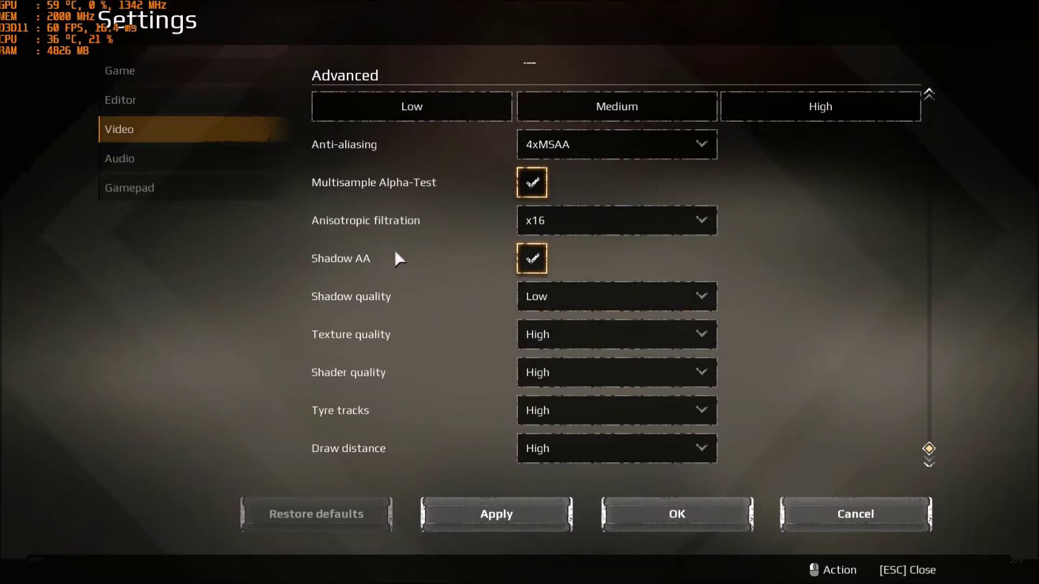
pyautogui.click(521, 258)
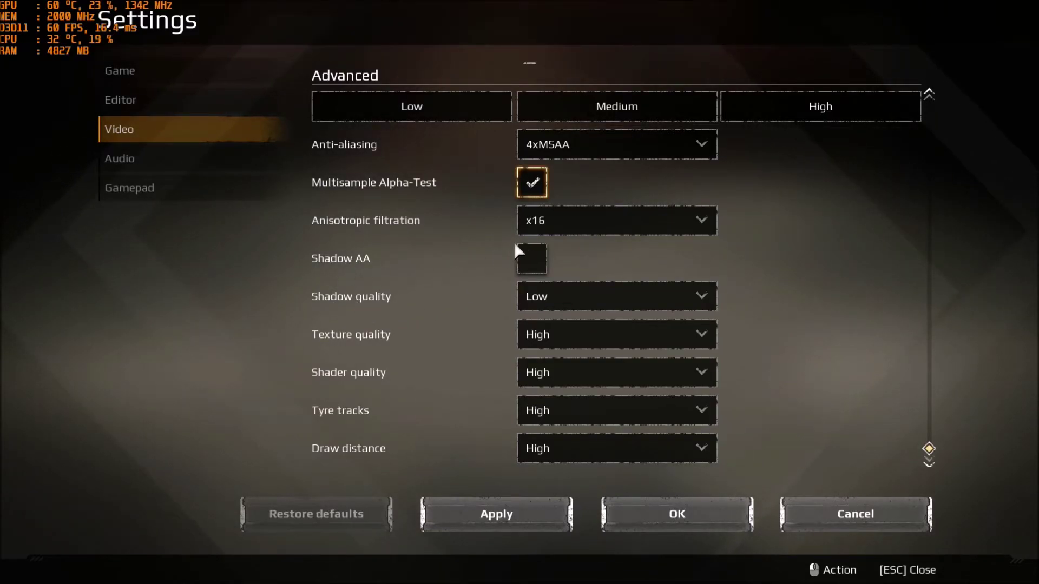
# Try 2xMSAA anti-aliasing and set it back to 4xMSAA
pyautogui.scroll(1, 538, 295)
pyautogui.scroll(2, 539, 295)
pyautogui.click(611, 195)
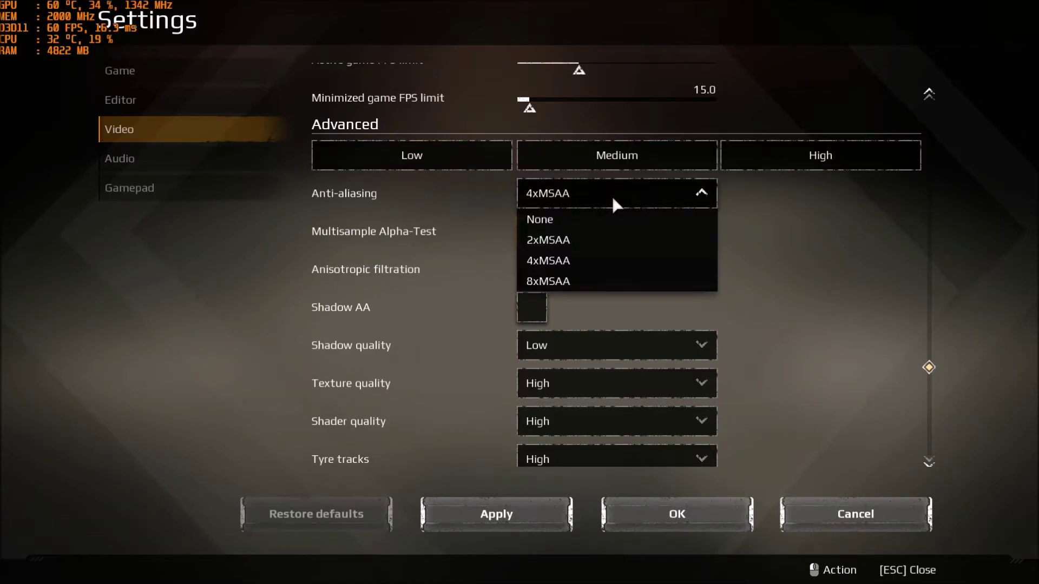
pyautogui.click(557, 240)
pyautogui.click(556, 199)
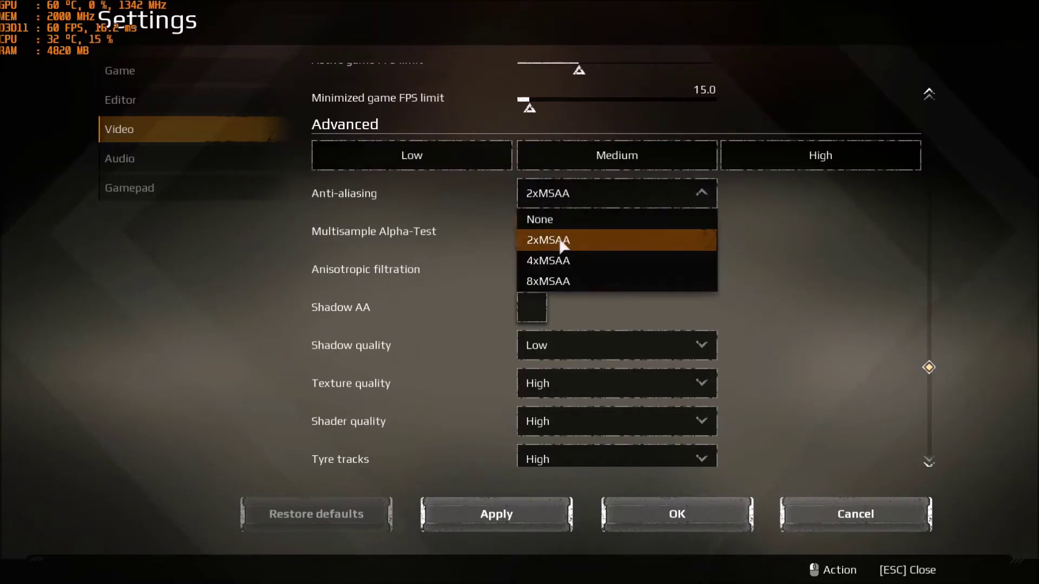
pyautogui.click(562, 262)
pyautogui.click(583, 193)
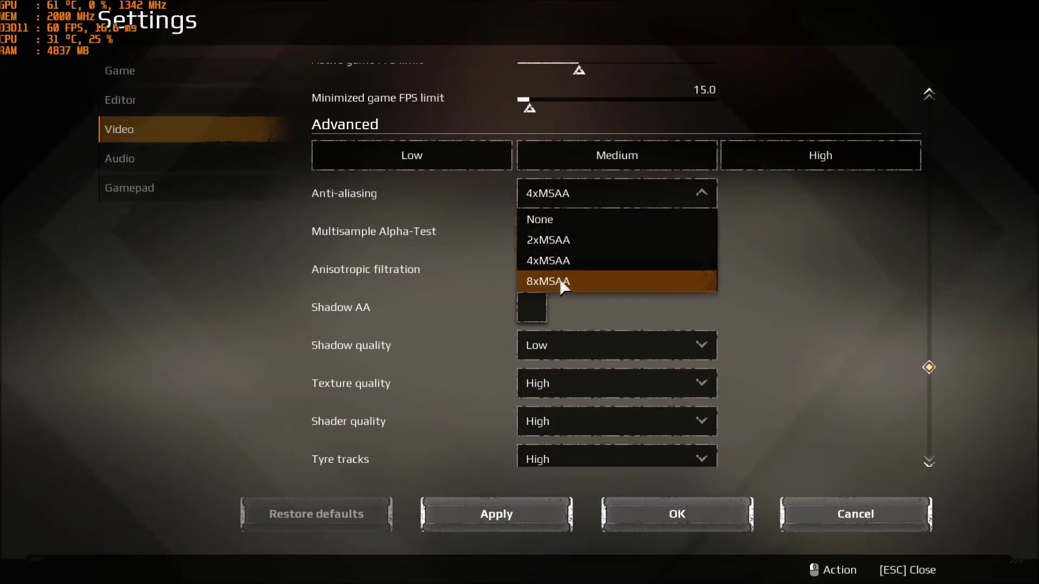
pyautogui.click(571, 262)
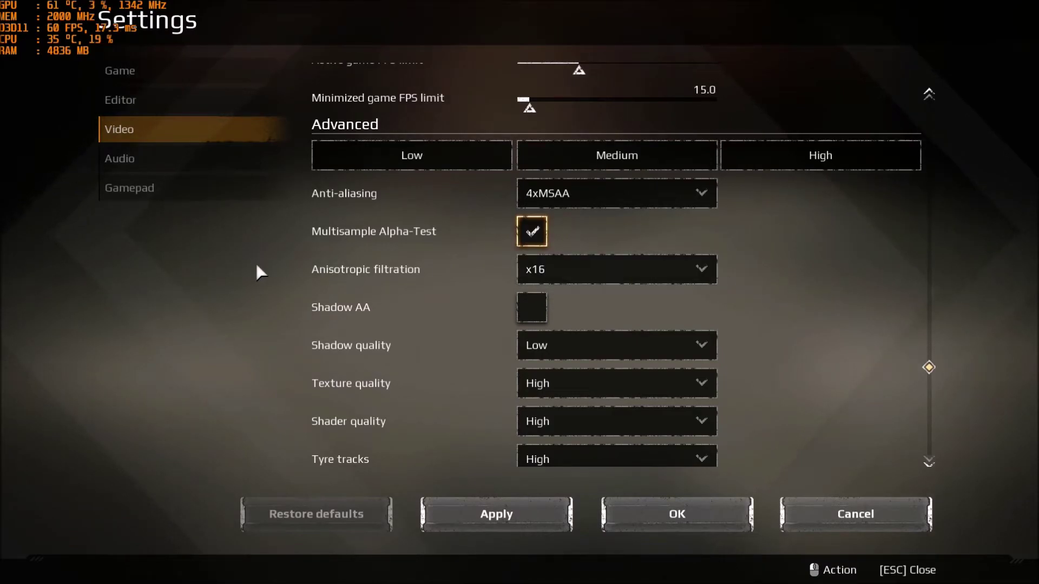
# Set the anisotropic filtration to x4 and check the available anti-aliasing levels
pyautogui.click(565, 267)
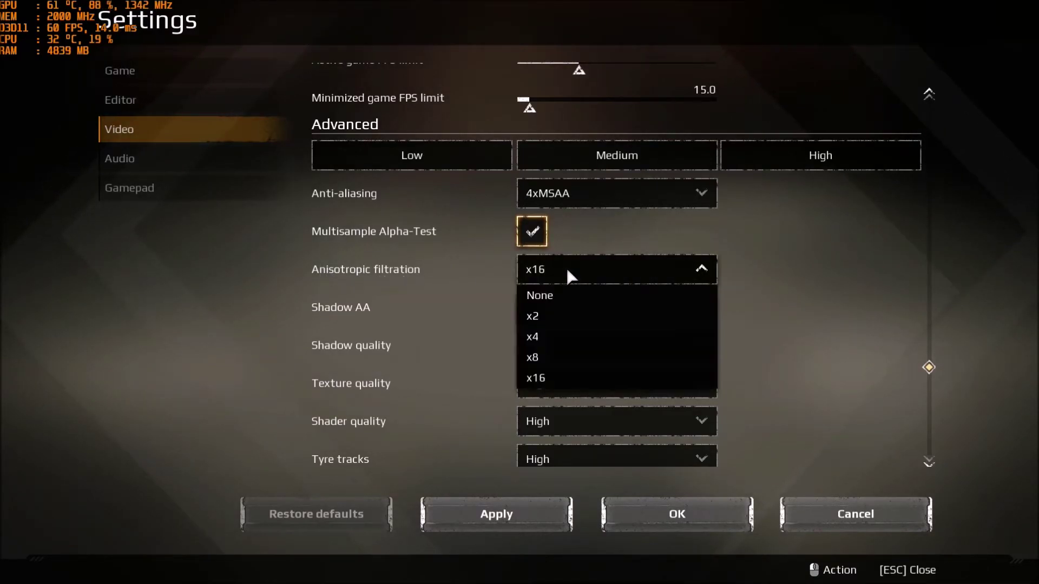
pyautogui.click(565, 357)
pyautogui.click(579, 267)
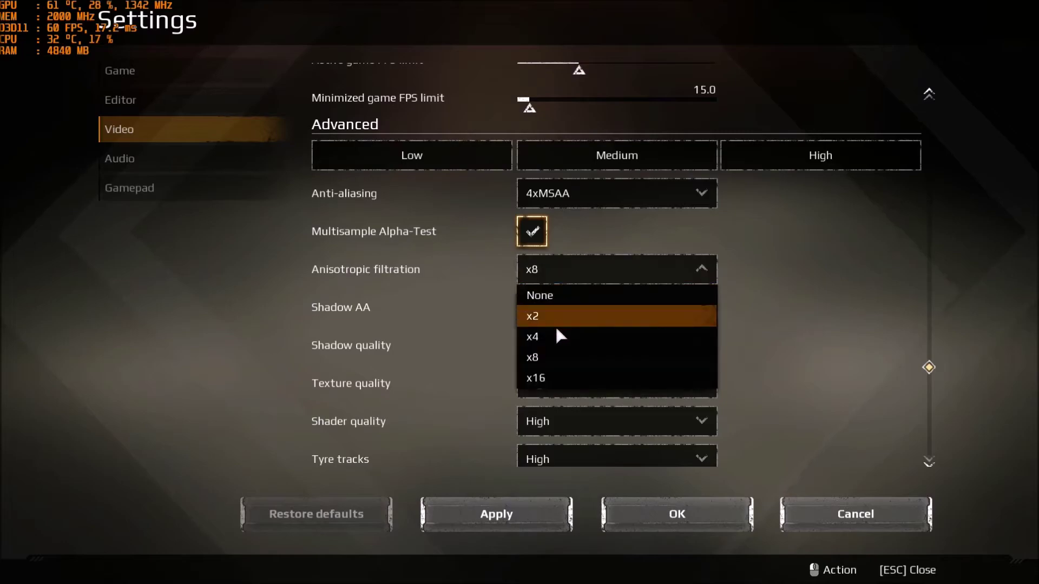
pyautogui.click(558, 336)
pyautogui.click(587, 266)
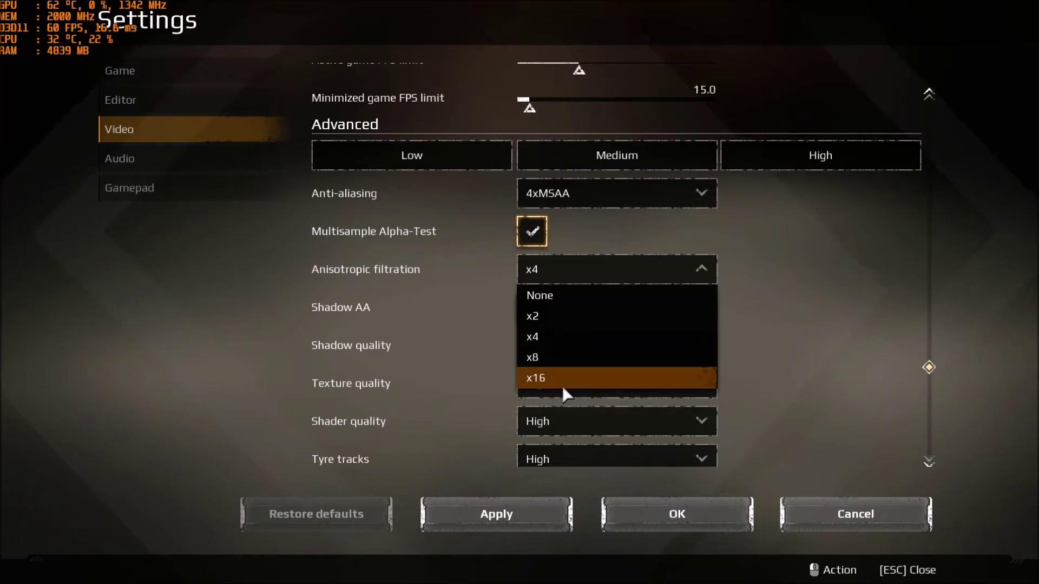
pyautogui.click(795, 301)
pyautogui.click(621, 194)
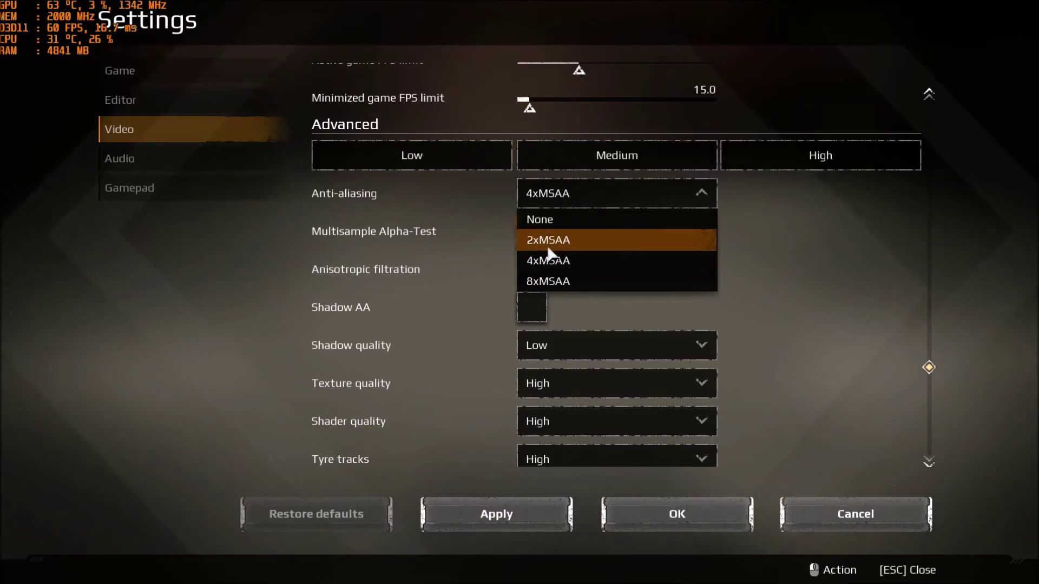
pyautogui.click(757, 265)
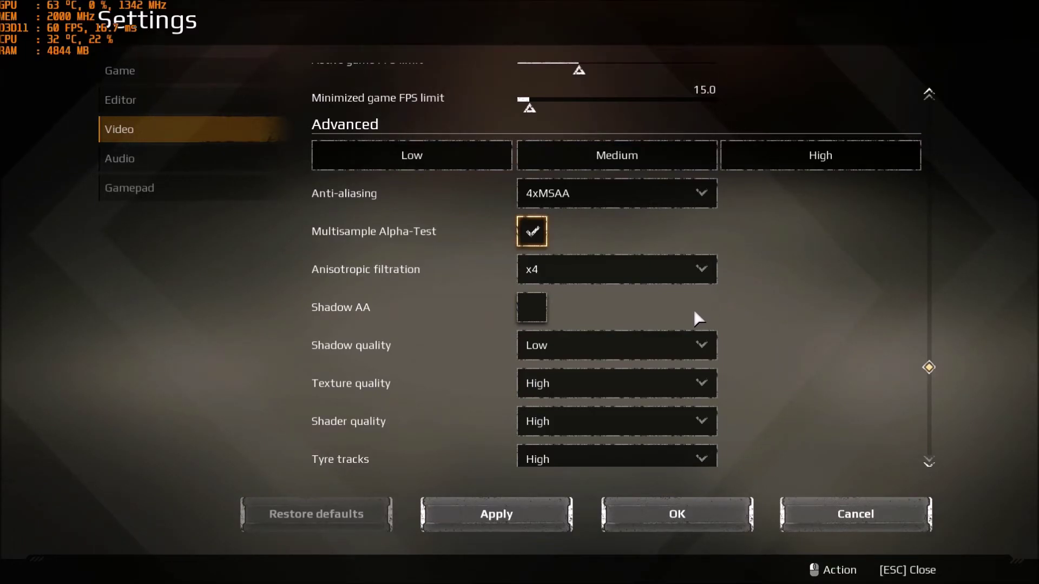
# Keep the texture quality at High and set the draw distance to Medium
pyautogui.scroll(-1, 695, 314)
pyautogui.scroll(-1, 689, 314)
pyautogui.scroll(2, 681, 322)
pyautogui.scroll(-2, 674, 325)
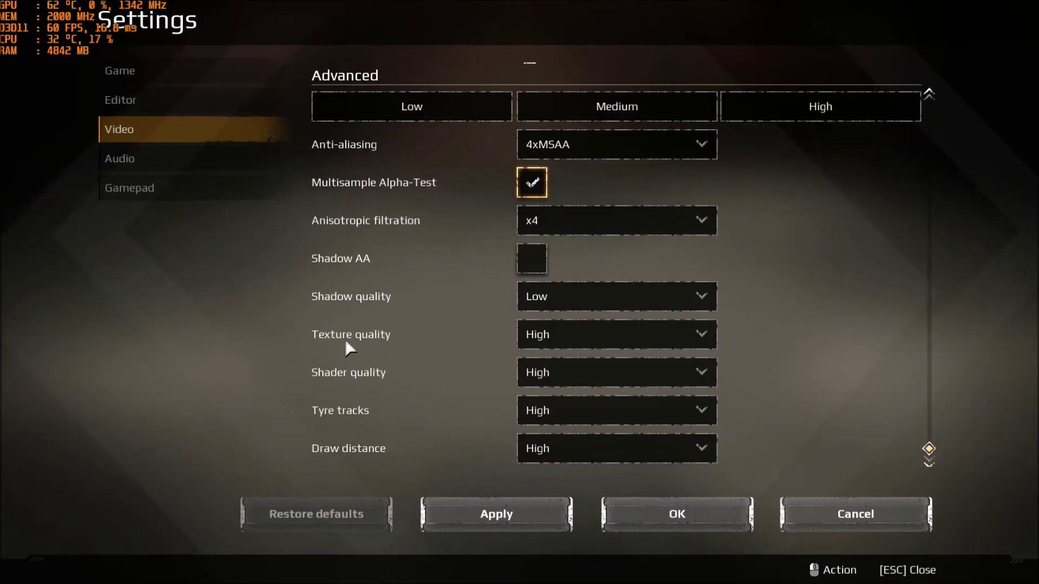
pyautogui.click(663, 330)
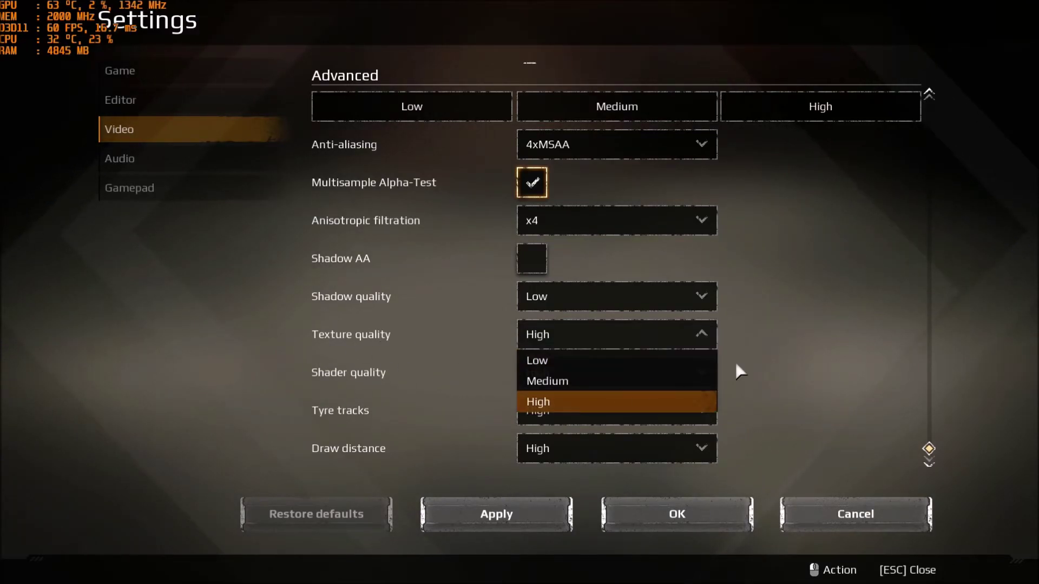
pyautogui.click(737, 366)
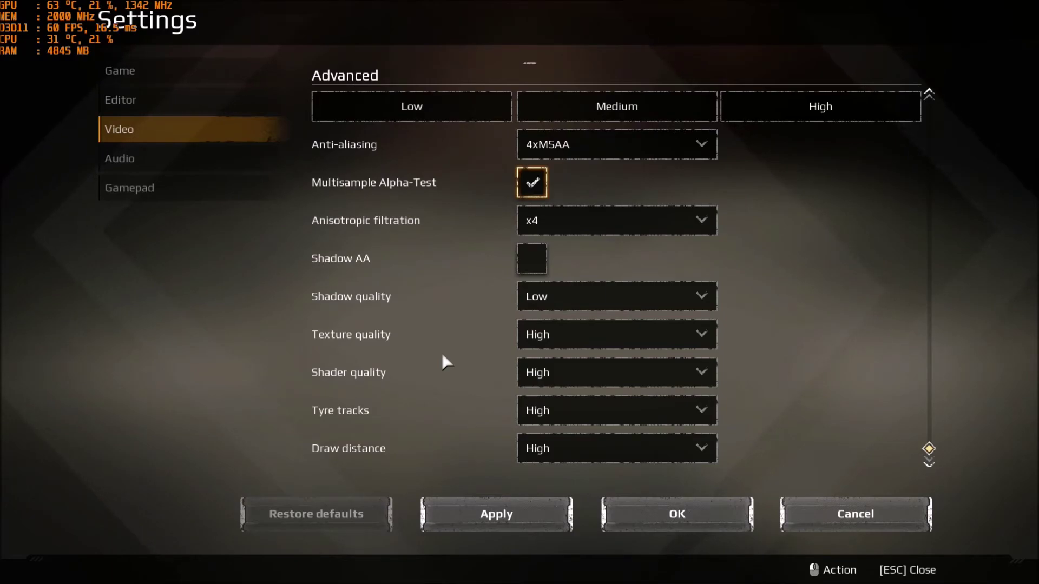
pyautogui.click(592, 336)
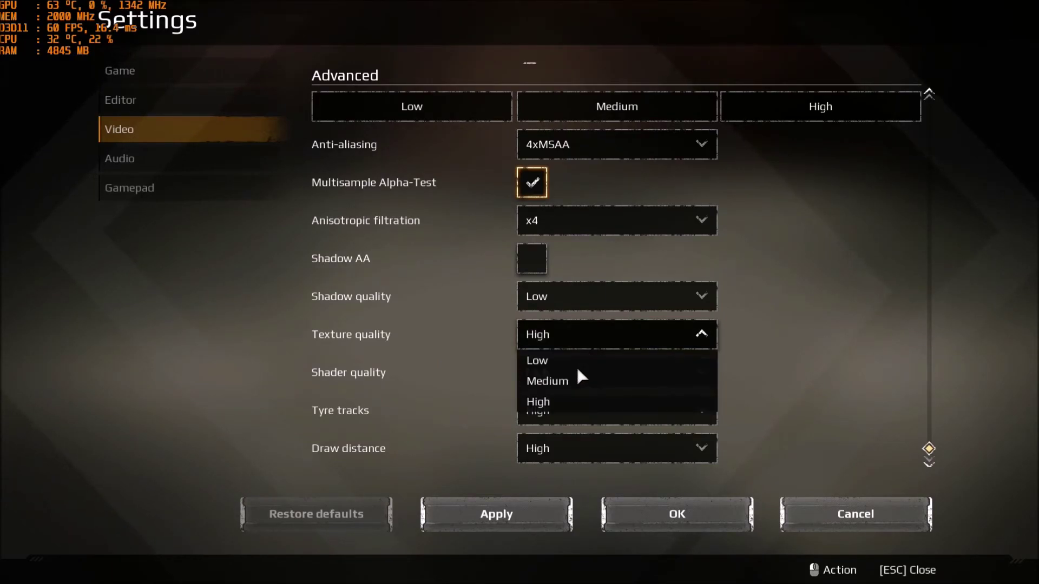
pyautogui.click(558, 401)
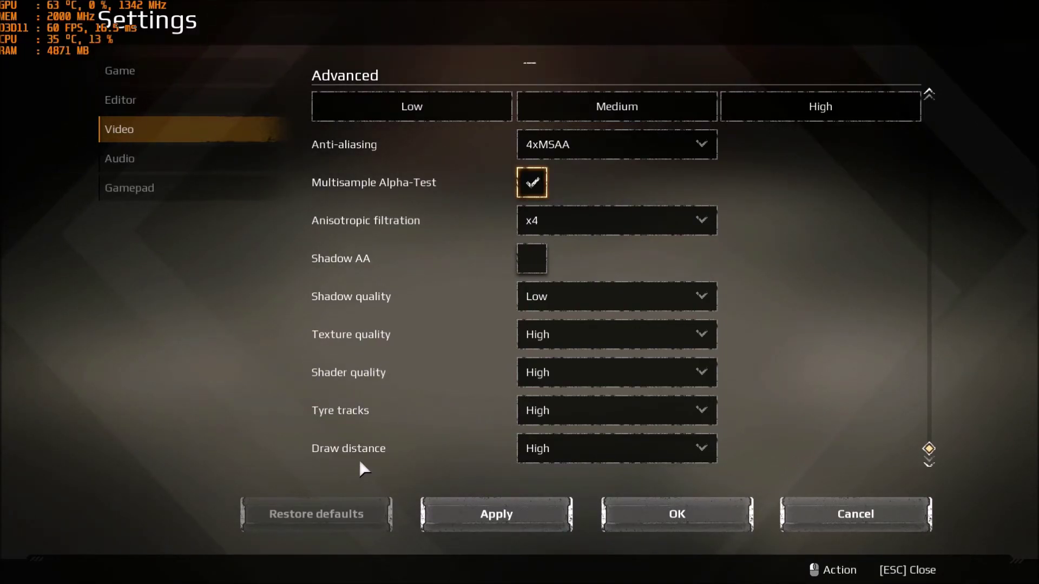
pyautogui.click(624, 446)
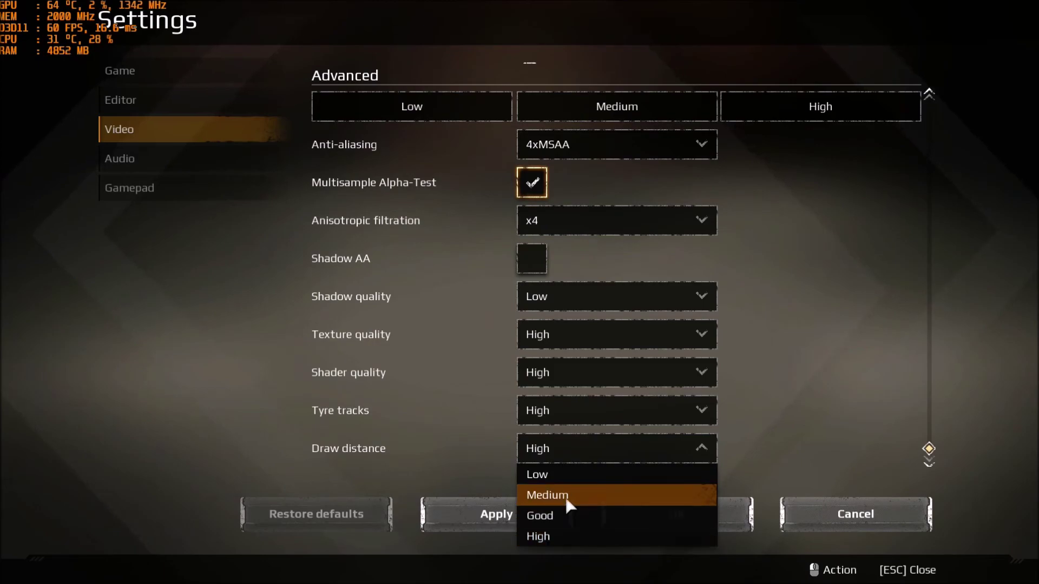
pyautogui.click(549, 495)
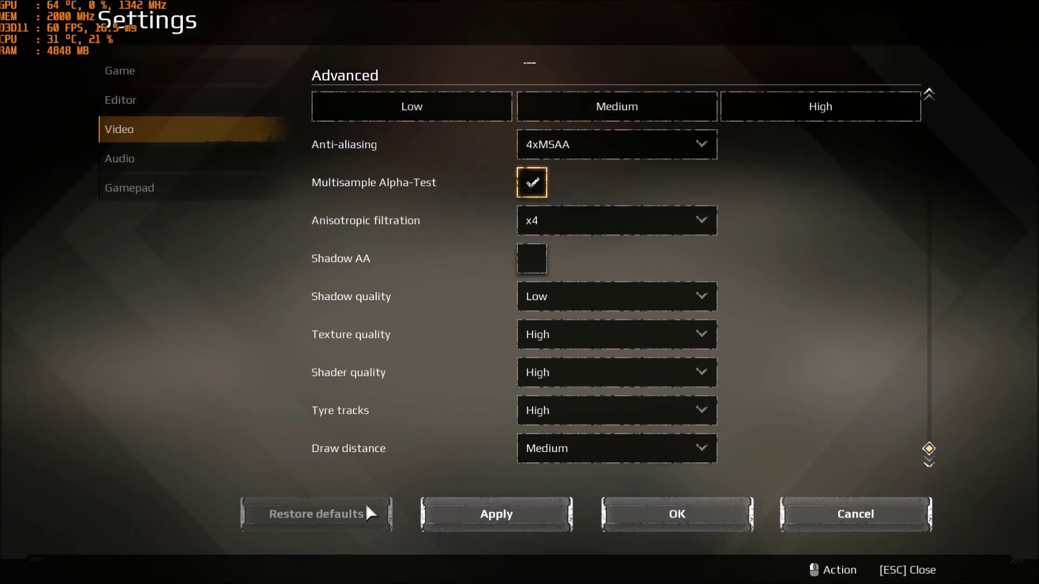
pyautogui.scroll(3, 420, 443)
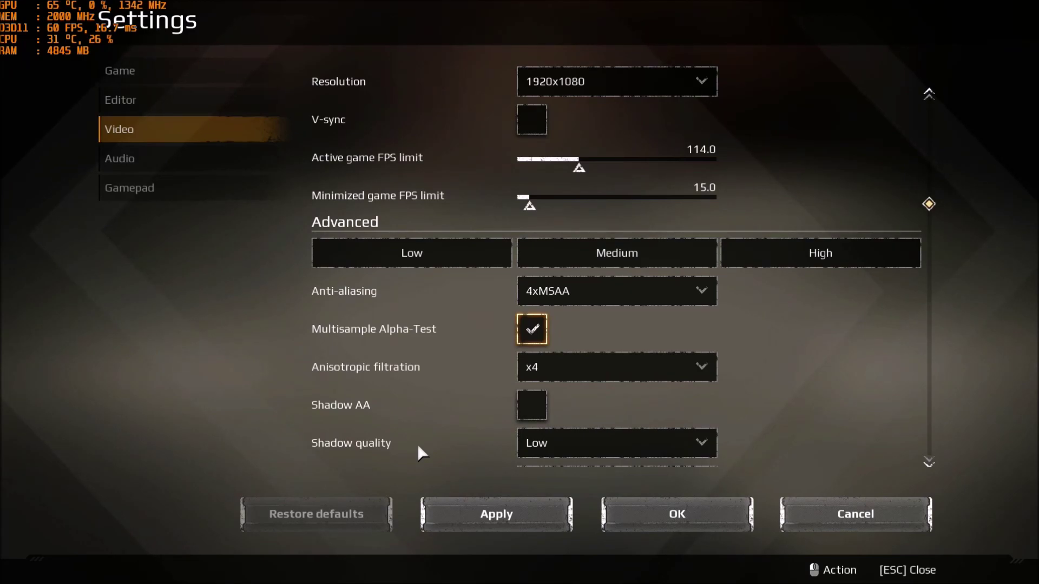
pyautogui.scroll(-3, 395, 377)
pyautogui.scroll(-1, 398, 398)
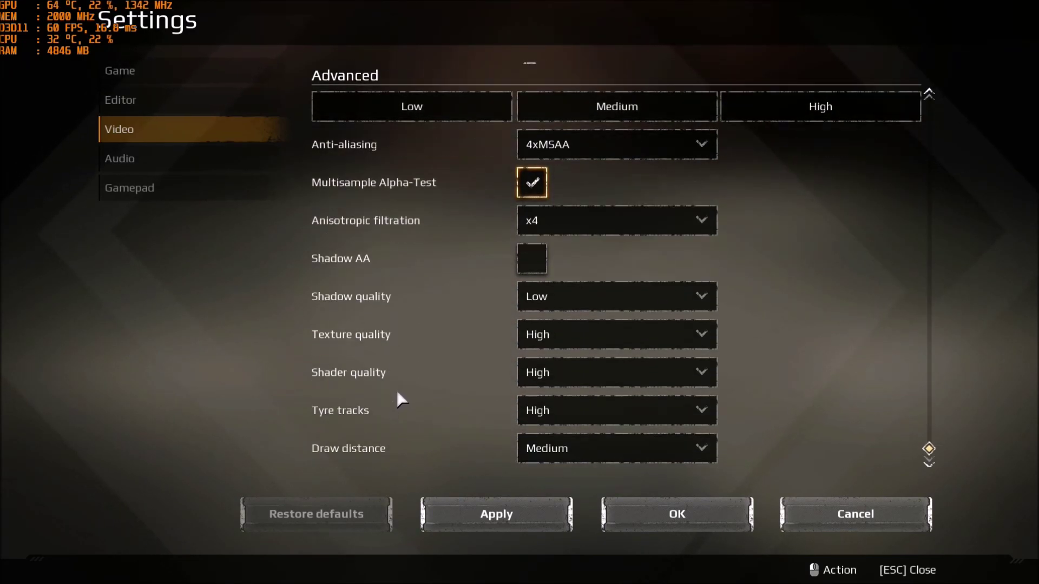
pyautogui.scroll(2, 401, 376)
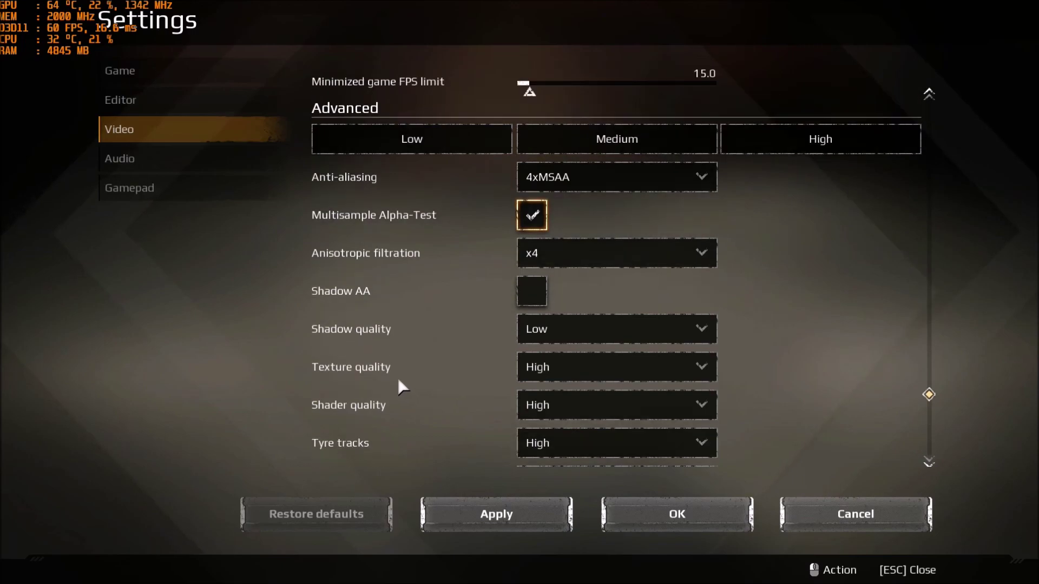
pyautogui.scroll(-2, 399, 404)
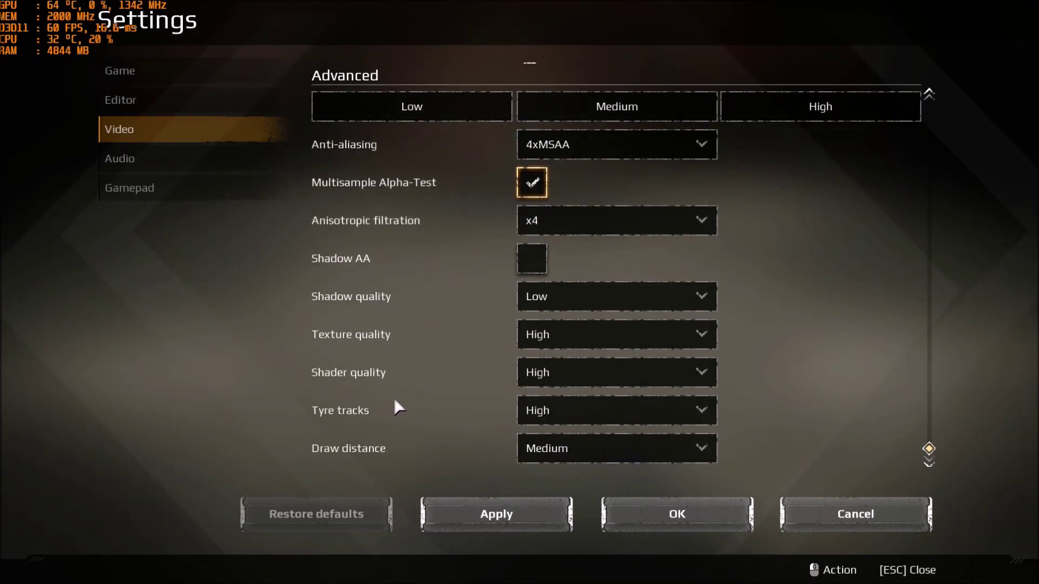